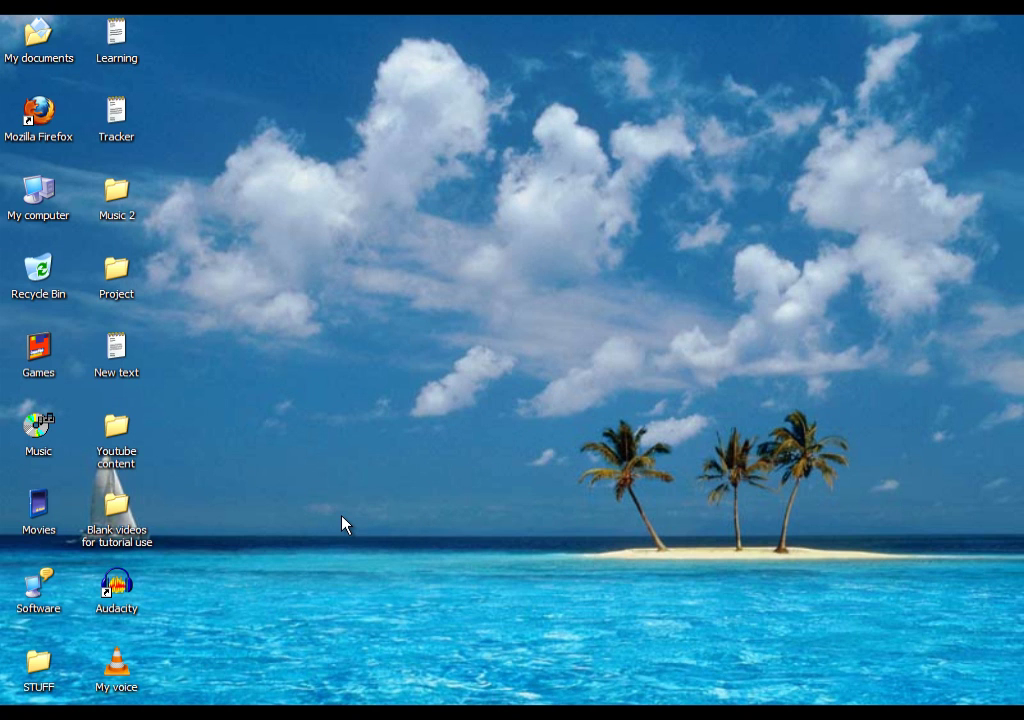
Launch Audacity maximized and leave the recording input on Stereo Mix after trying Microphone
{"action": "double_click", "coordinate": [116, 584]}
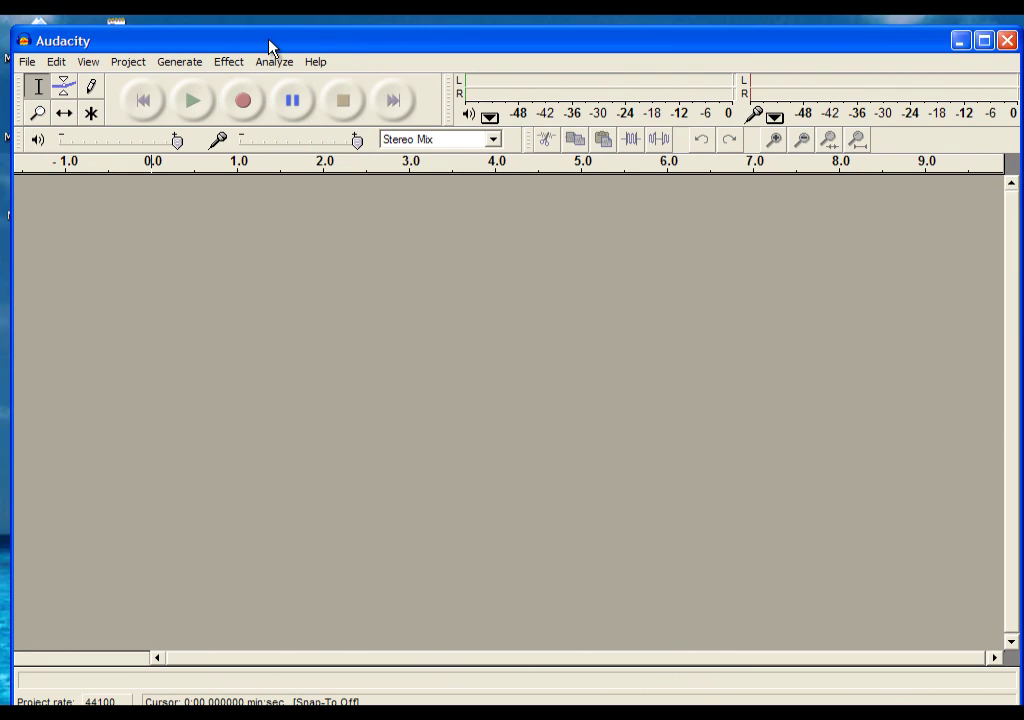
{"action": "double_click", "coordinate": [267, 41]}
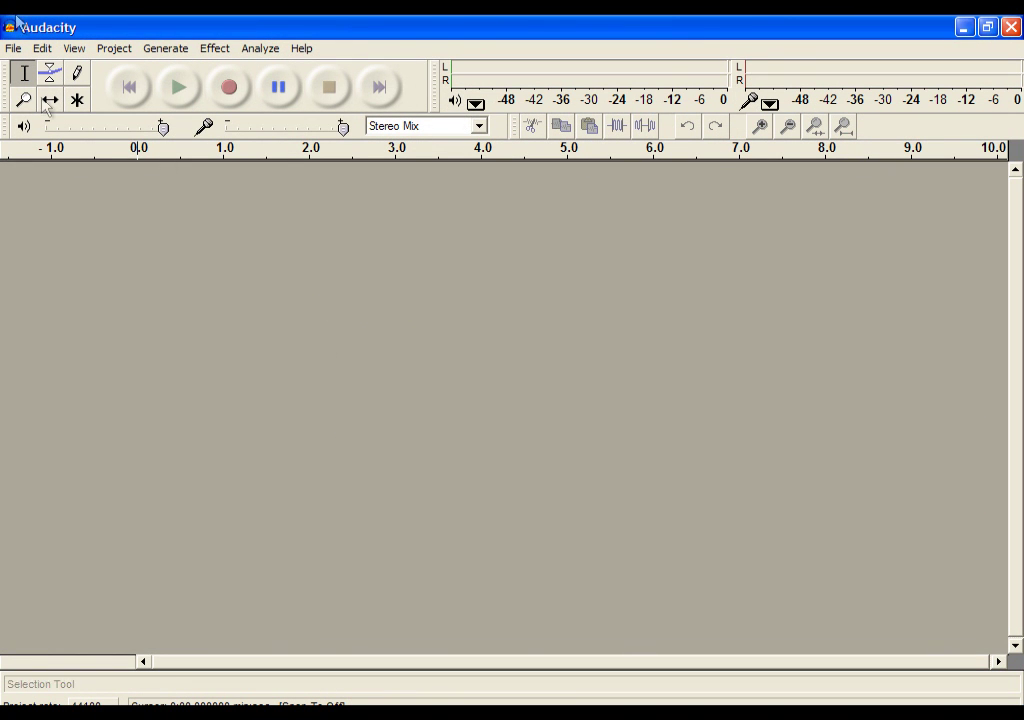
{"action": "left_click", "coordinate": [407, 126]}
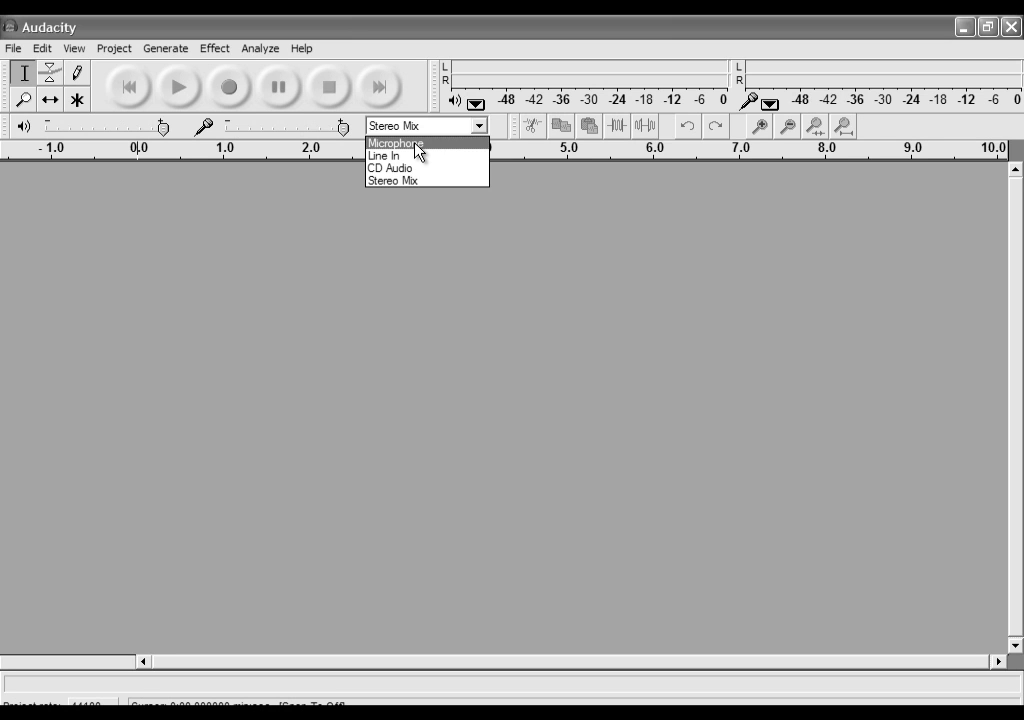
{"action": "left_click", "coordinate": [417, 152]}
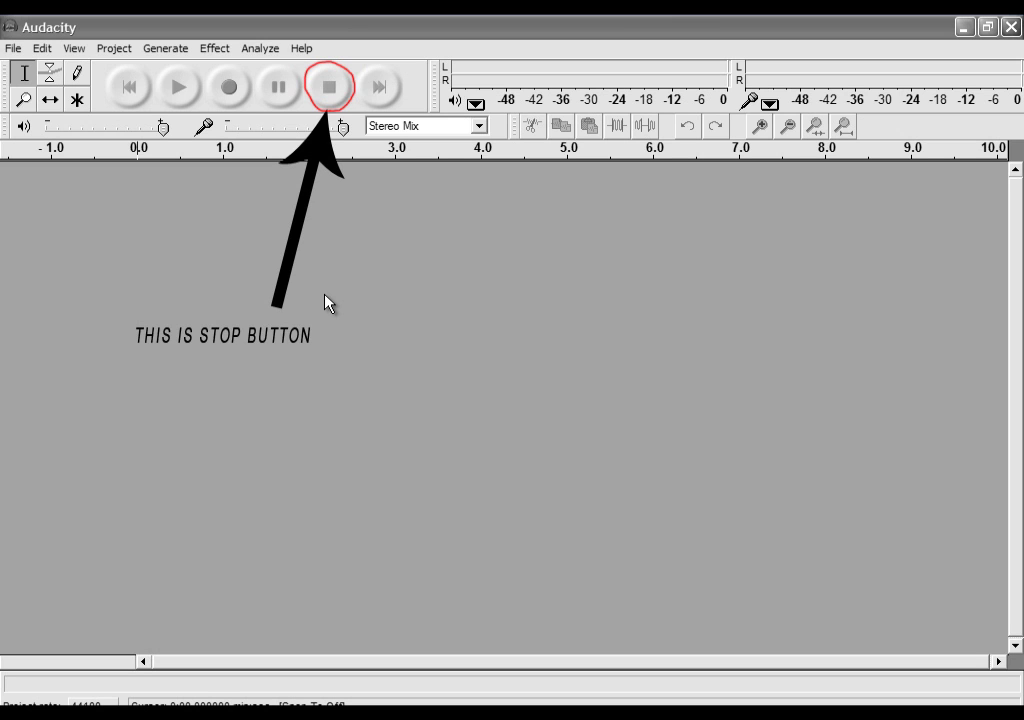
{"action": "left_click", "coordinate": [395, 180]}
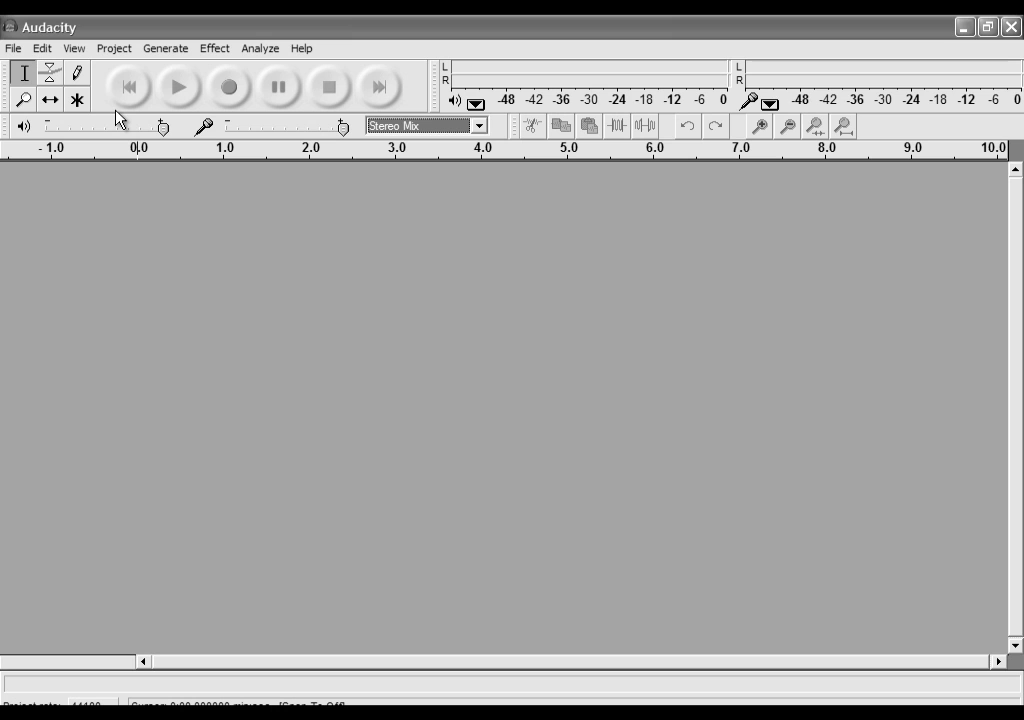
Pick the 'My voice' recording from the Desktop in the File > Open chooser
{"action": "left_click", "coordinate": [15, 49]}
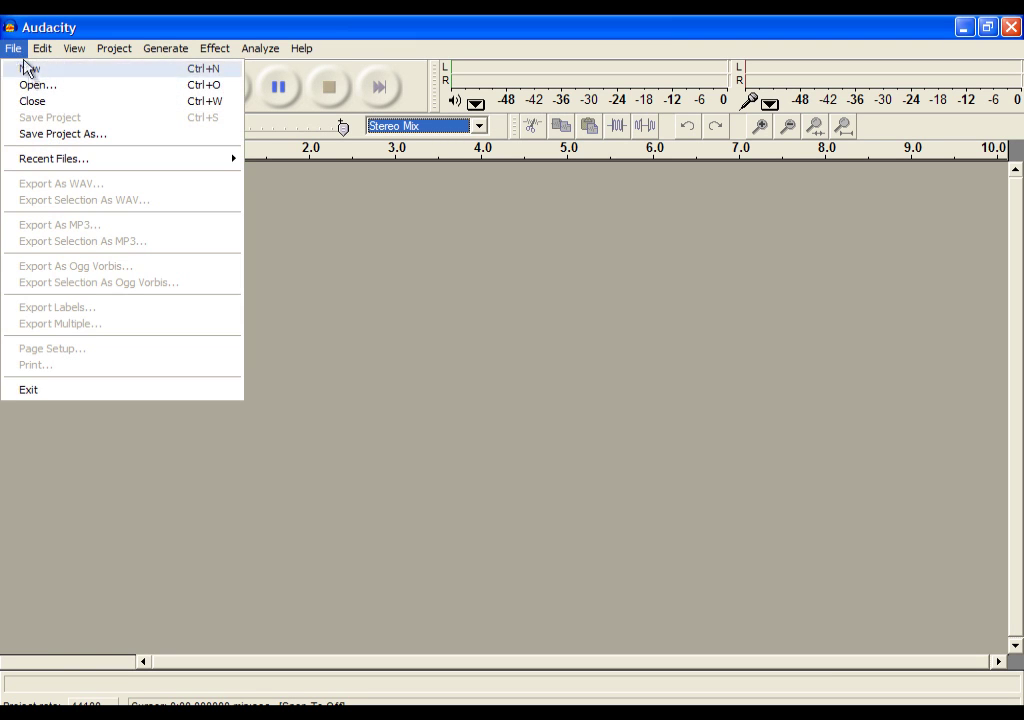
{"action": "left_click", "coordinate": [38, 86]}
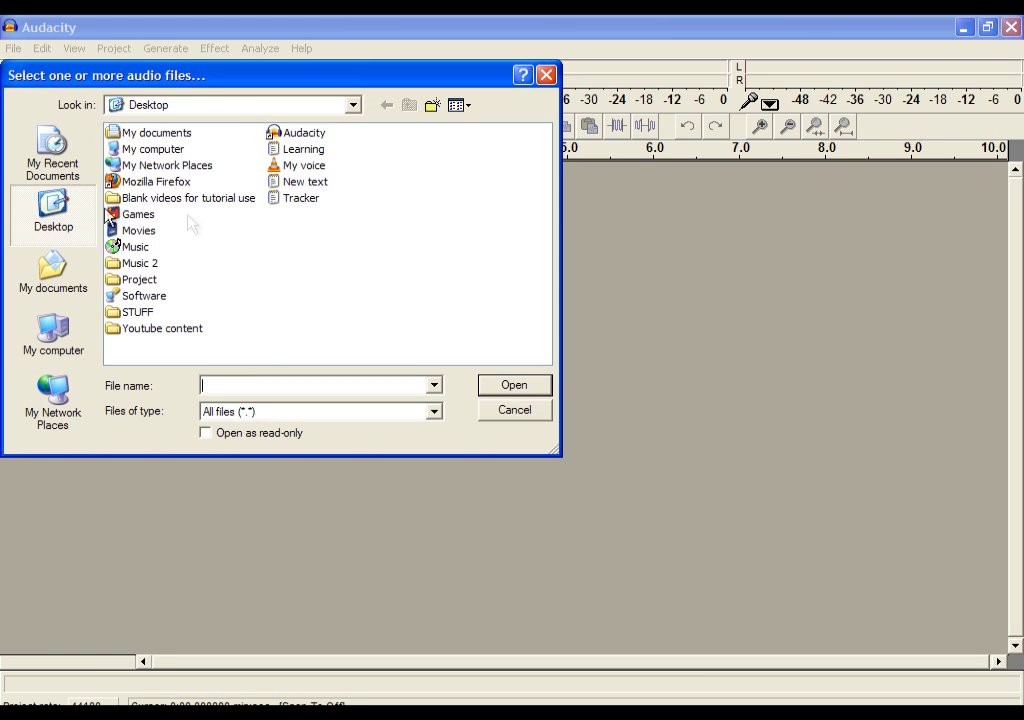
{"action": "left_click", "coordinate": [298, 166]}
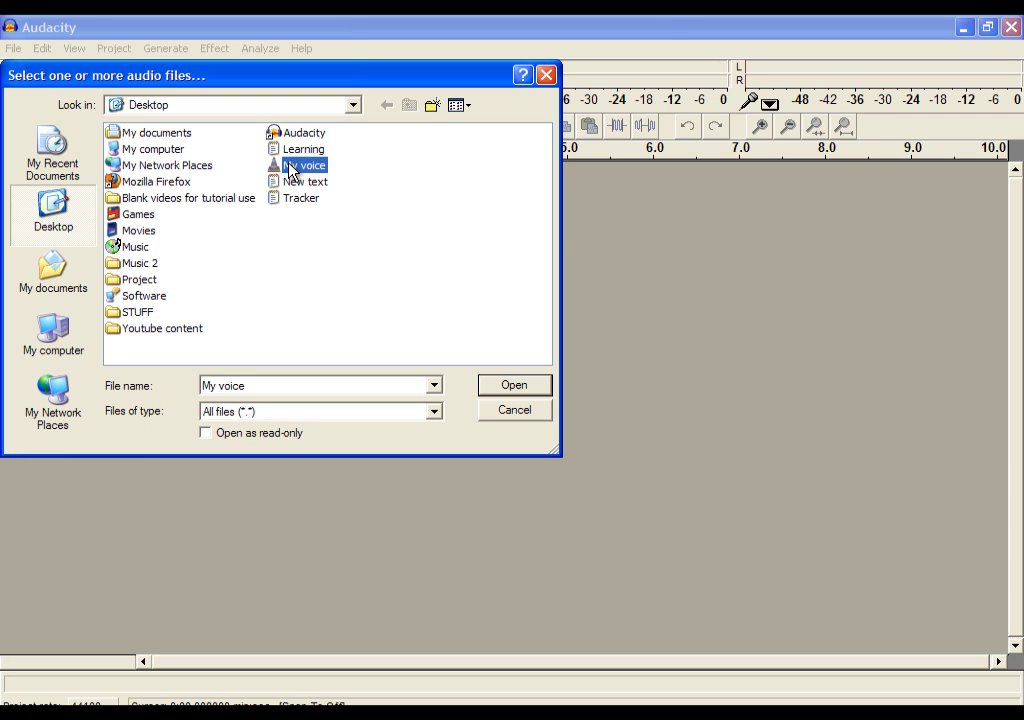
Load 'My voice' as a mono track and select the entire clip with Ctrl+A
{"action": "left_click", "coordinate": [522, 393]}
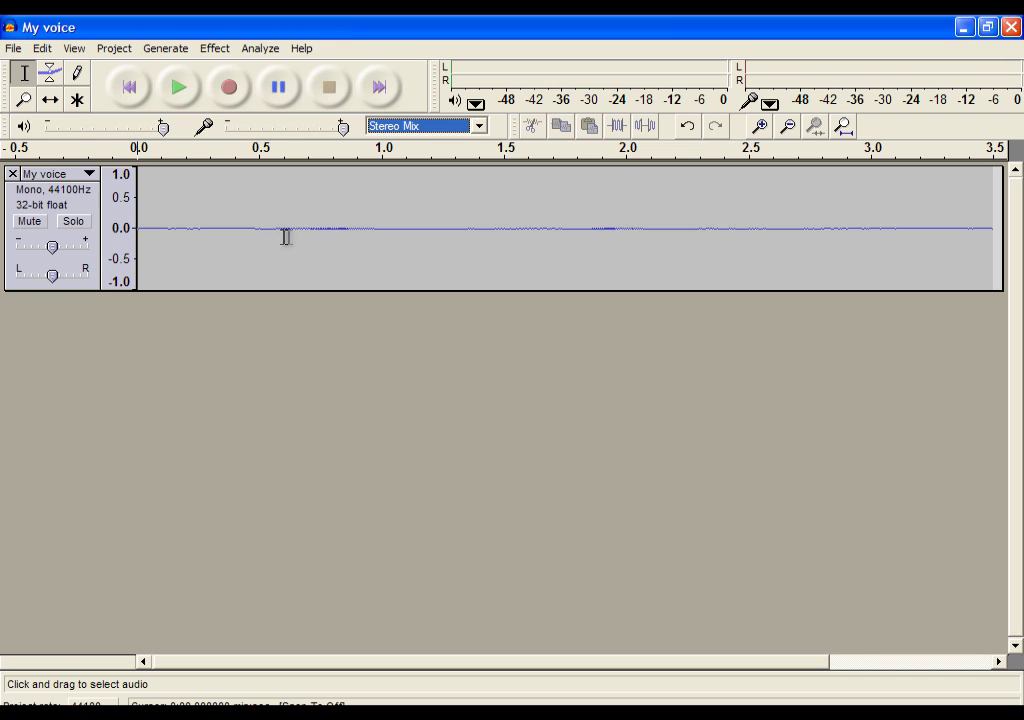
{"action": "left_click", "coordinate": [389, 248]}
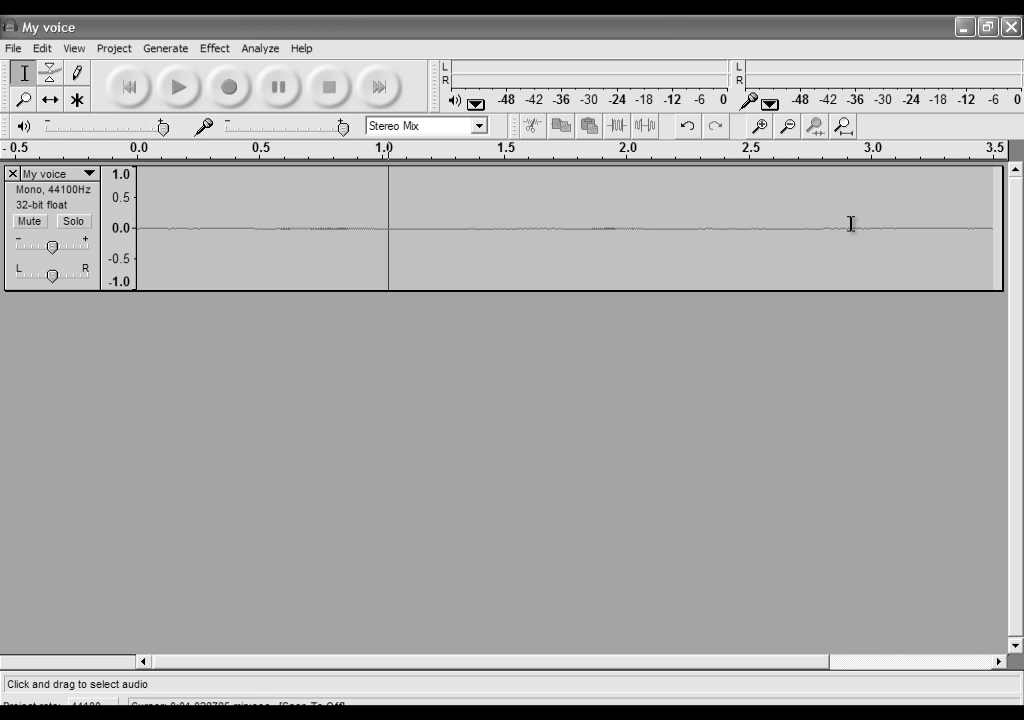
{"action": "left_click_drag", "start_coordinate": [905, 224], "coordinate": [145, 222]}
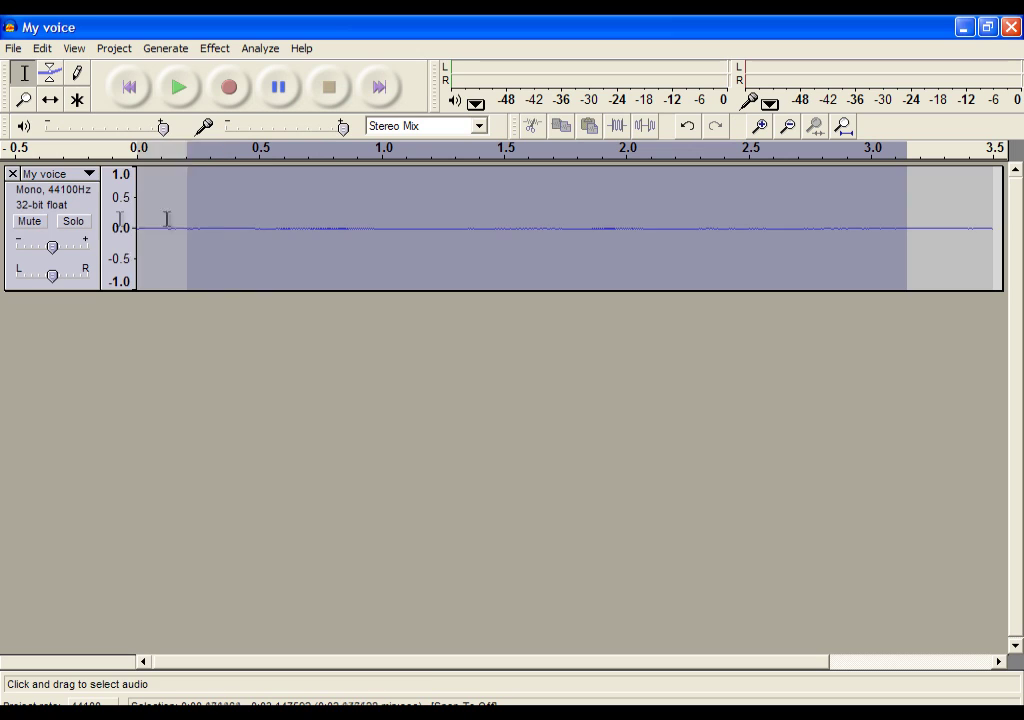
{"action": "left_click", "coordinate": [430, 416]}
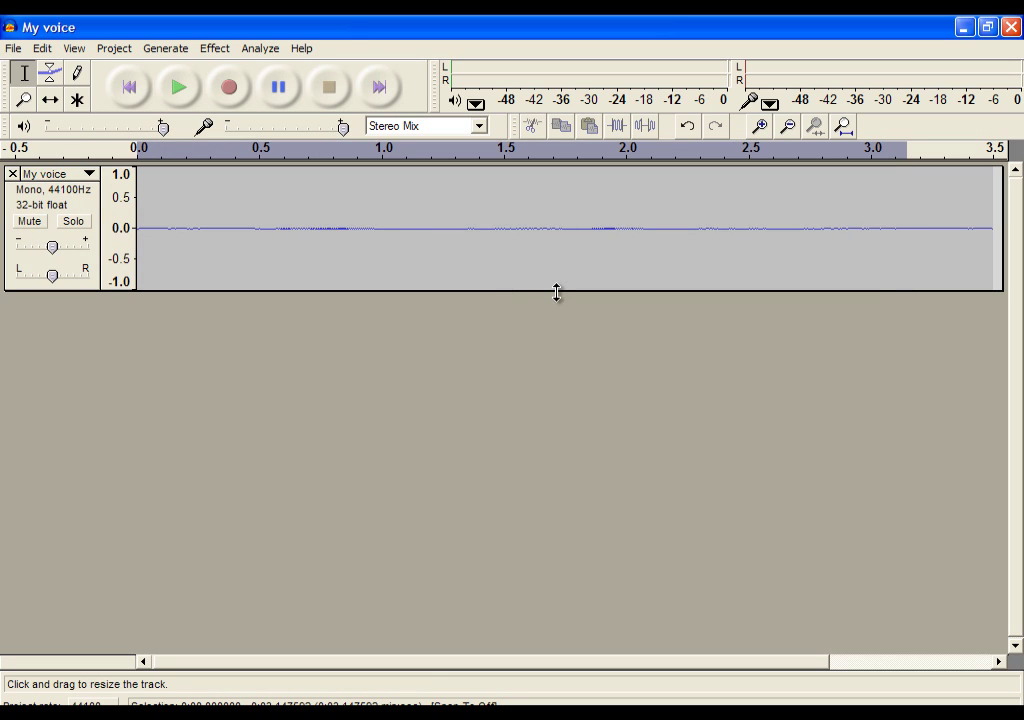
{"action": "key", "text": "ctrl+a"}
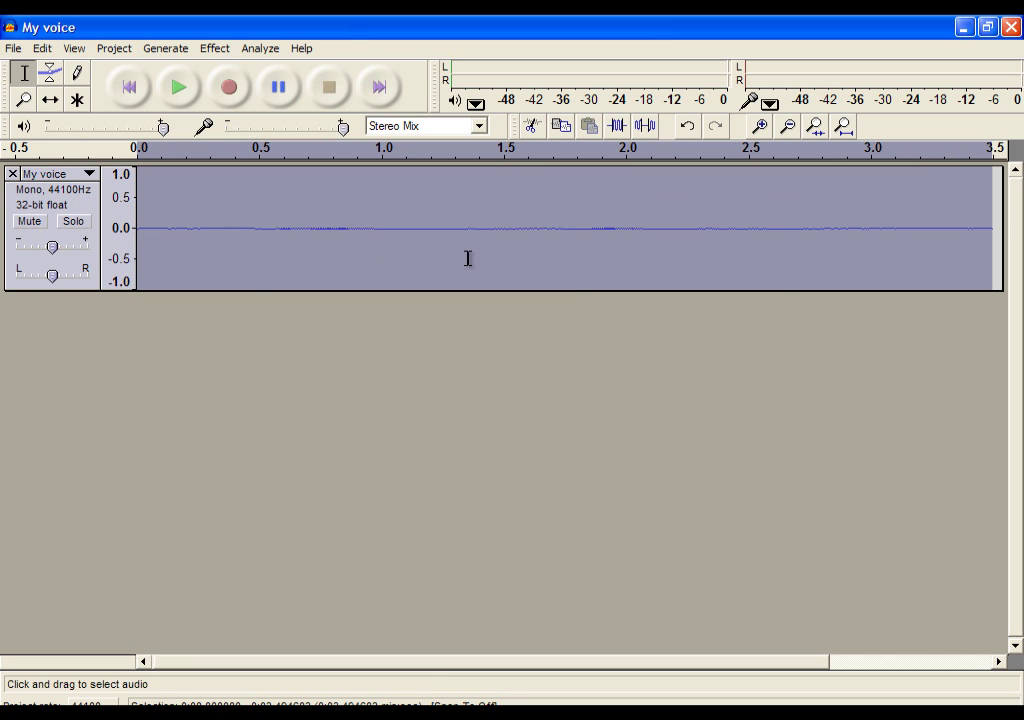
Apply the Amplify effect at 24.0 dB to the selected voice clip
{"action": "left_click", "coordinate": [217, 48]}
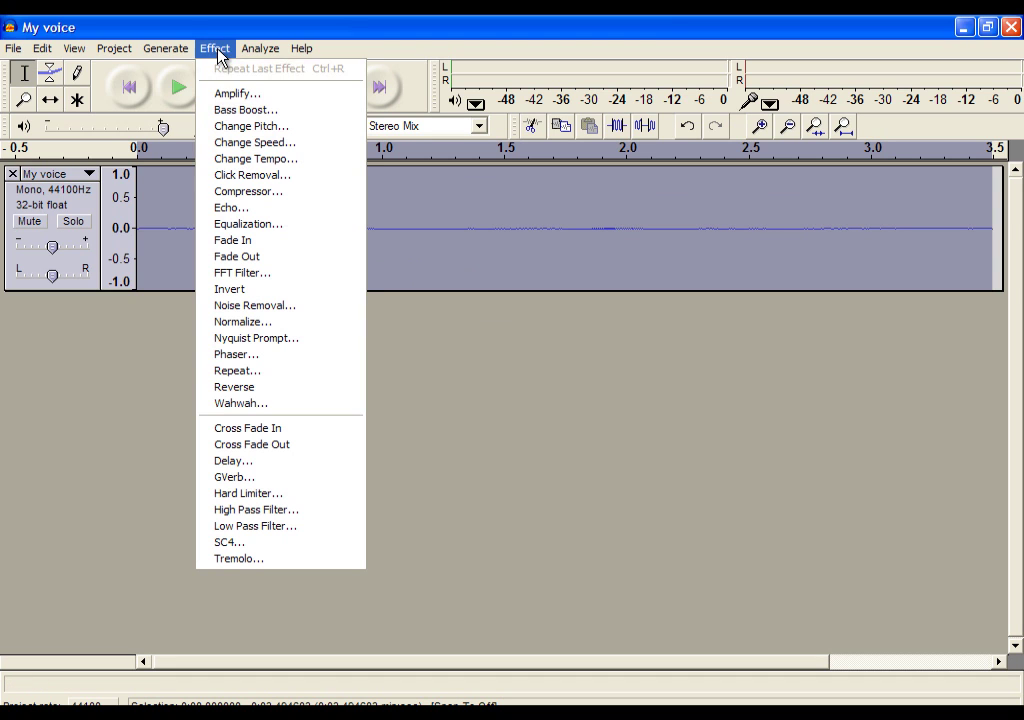
{"action": "left_click", "coordinate": [240, 94]}
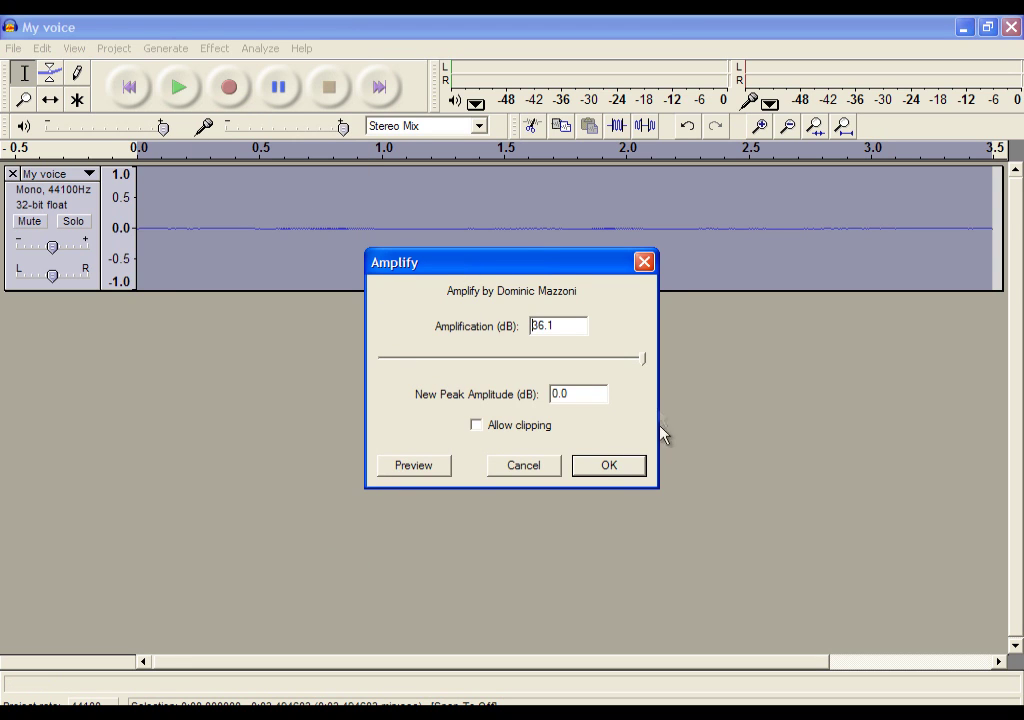
{"action": "mouse_move", "coordinate": [640, 357]}
{"action": "left_mouse_down"}
{"action": "mouse_move", "coordinate": [508, 363]}
{"action": "mouse_move", "coordinate": [649, 364]}
{"action": "left_mouse_up"}
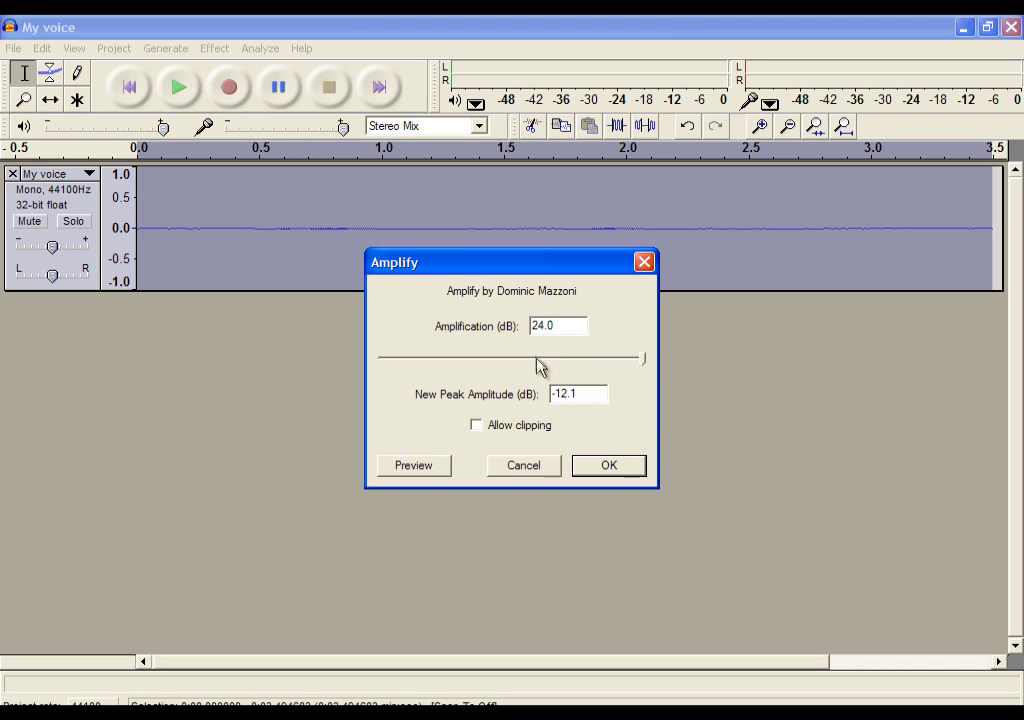
{"action": "left_click", "coordinate": [608, 467]}
Select the first burst of speech and play back the amplified audio
{"action": "left_click_drag", "start_coordinate": [264, 228], "coordinate": [418, 229]}
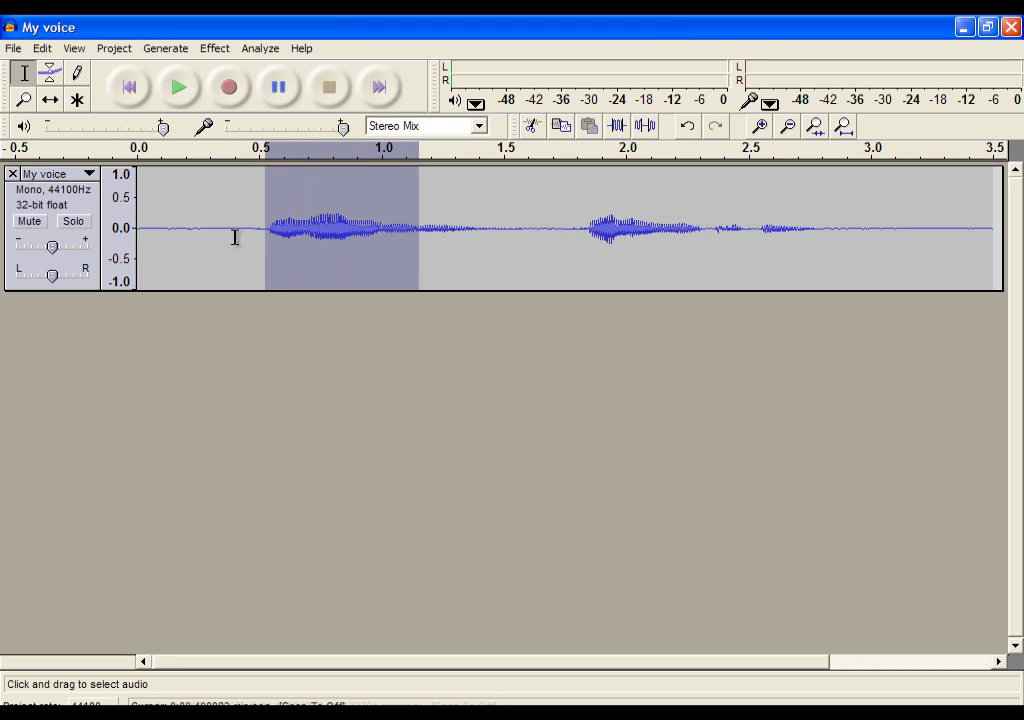
{"action": "left_click", "coordinate": [234, 237]}
{"action": "left_click", "coordinate": [178, 89]}
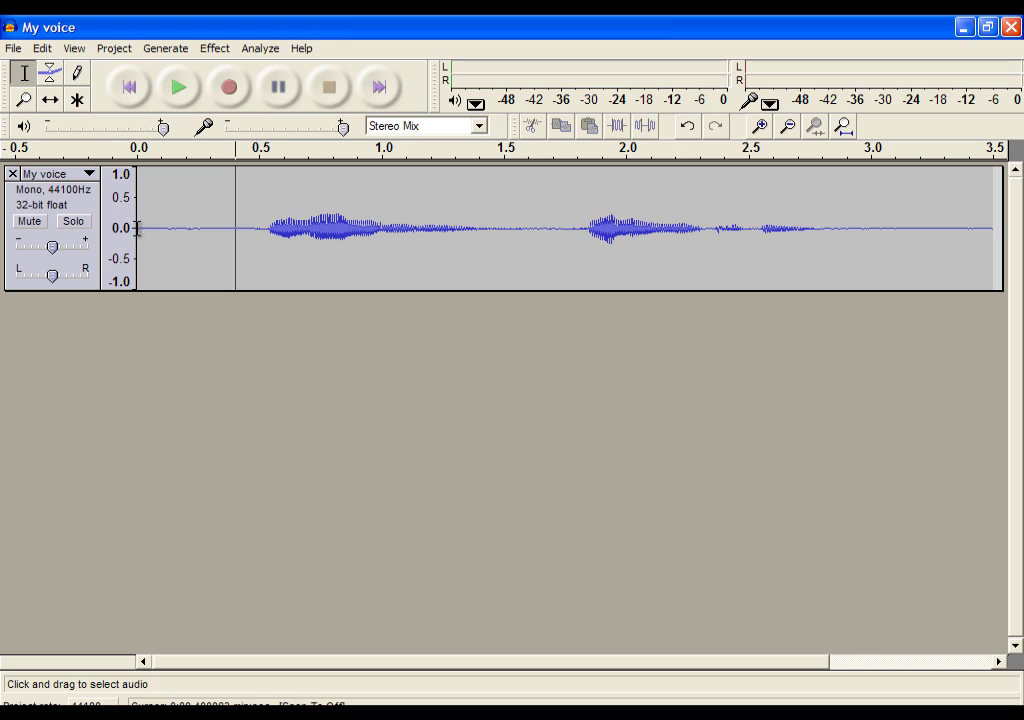
Play the amplified clip, then capture a noise profile from its silent first half-second
{"action": "left_click", "coordinate": [177, 95]}
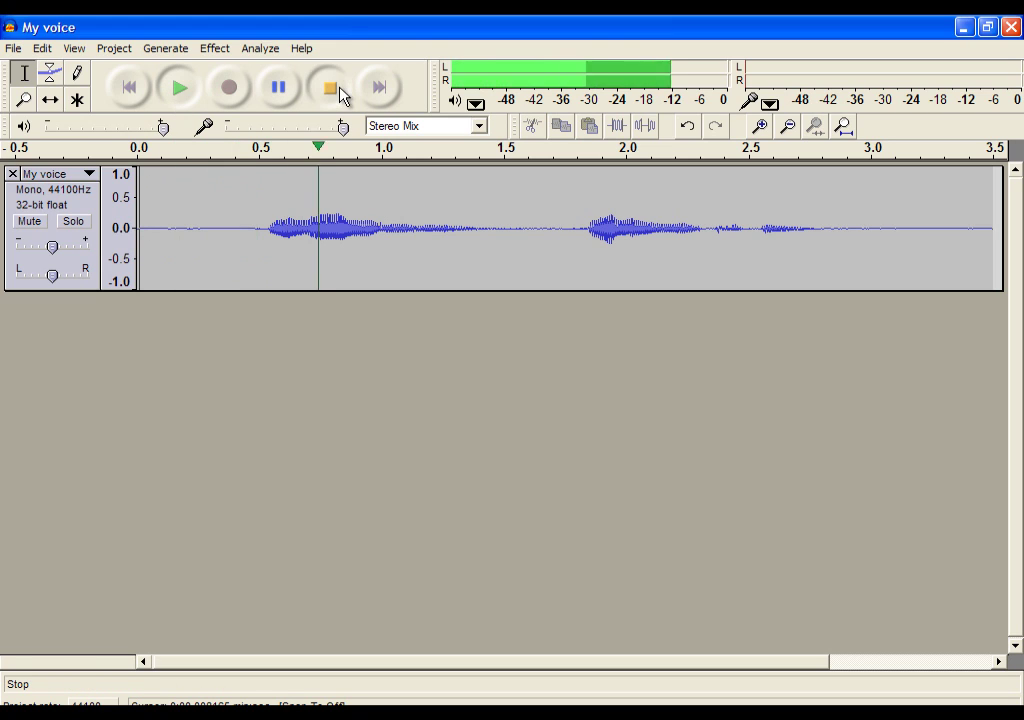
{"action": "left_click", "coordinate": [339, 88]}
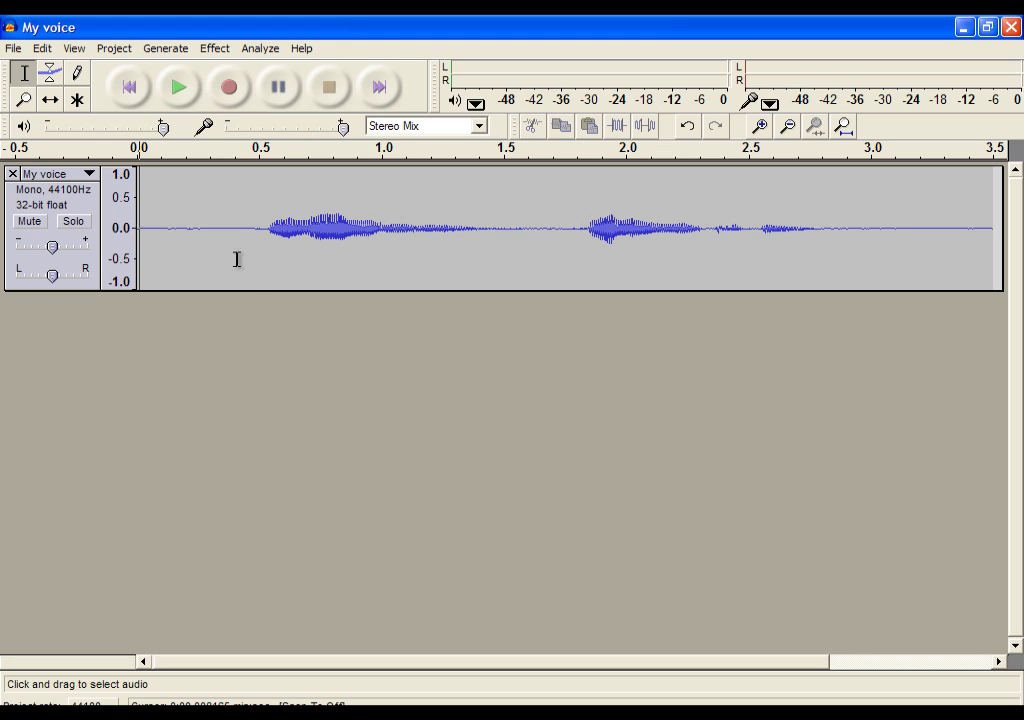
{"action": "left_click_drag", "start_coordinate": [260, 234], "coordinate": [108, 230]}
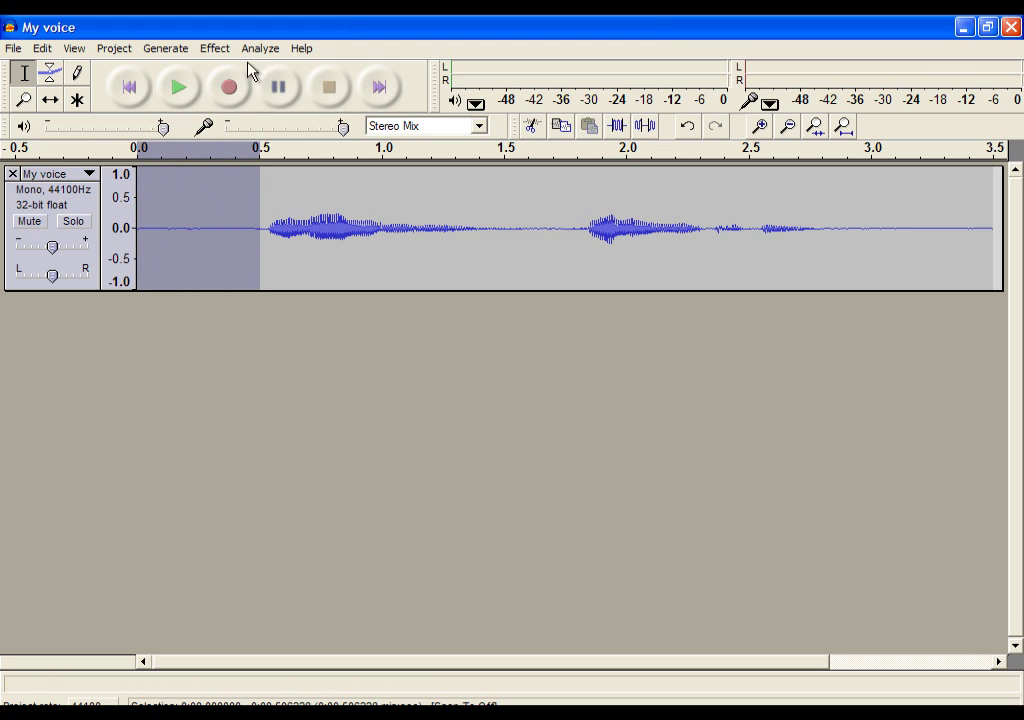
{"action": "left_click", "coordinate": [216, 52]}
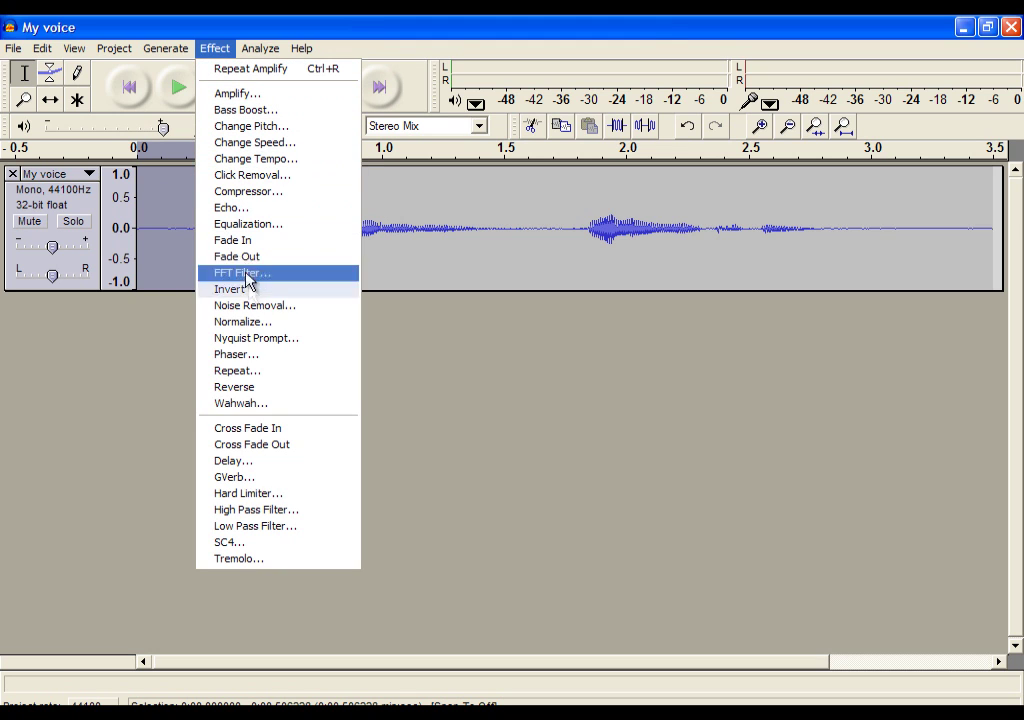
{"action": "left_click", "coordinate": [253, 308]}
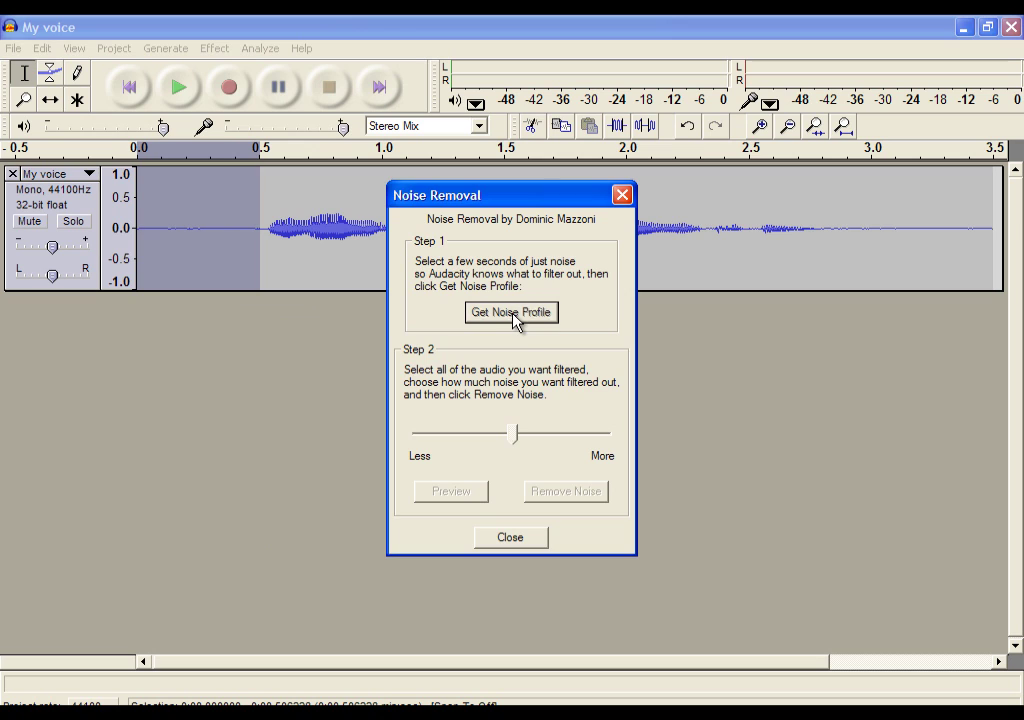
{"action": "left_click", "coordinate": [513, 320]}
Clear the noise sample selection and select the entire voice track again
{"action": "left_click", "coordinate": [266, 236]}
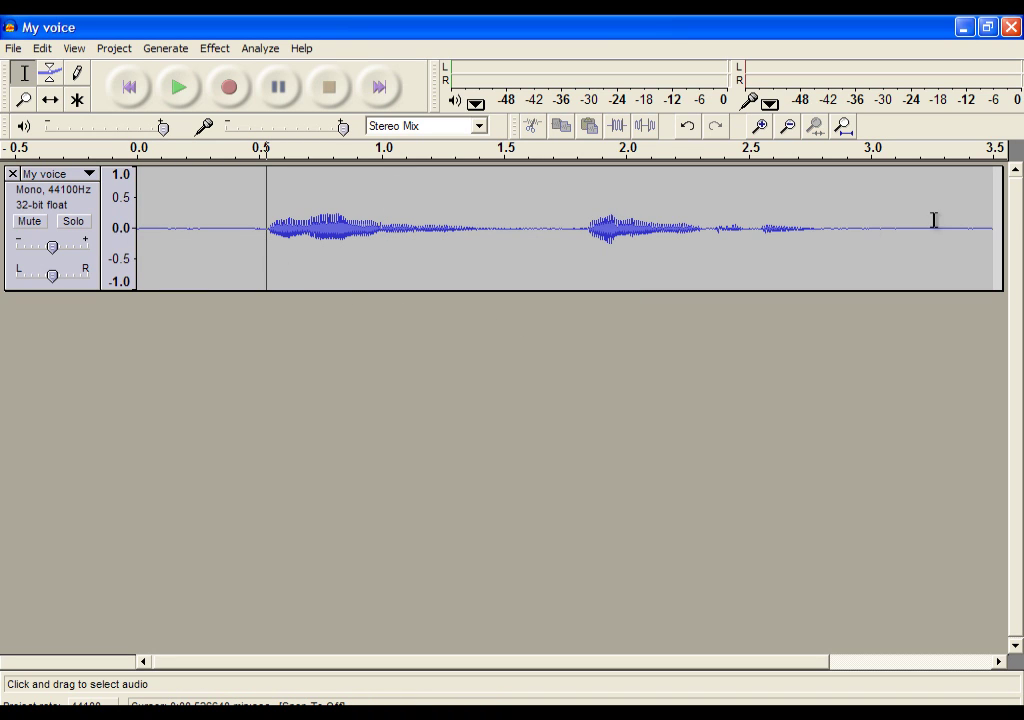
{"action": "left_click_drag", "start_coordinate": [933, 220], "coordinate": [500, 240]}
{"action": "left_click", "coordinate": [336, 235]}
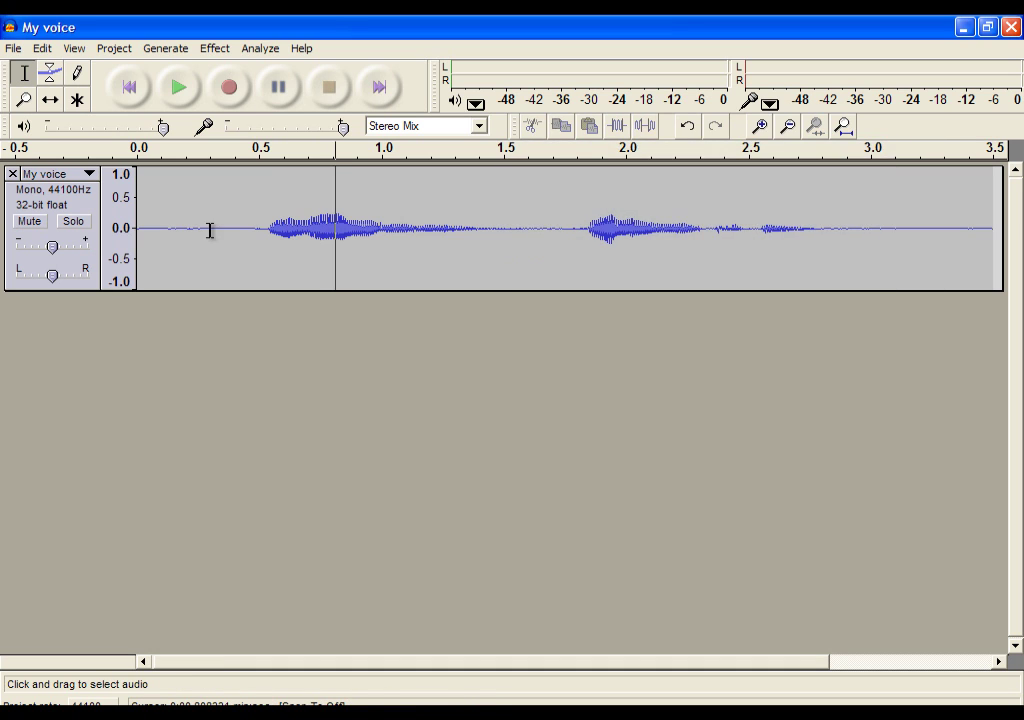
{"action": "key", "text": "ctrl+a"}
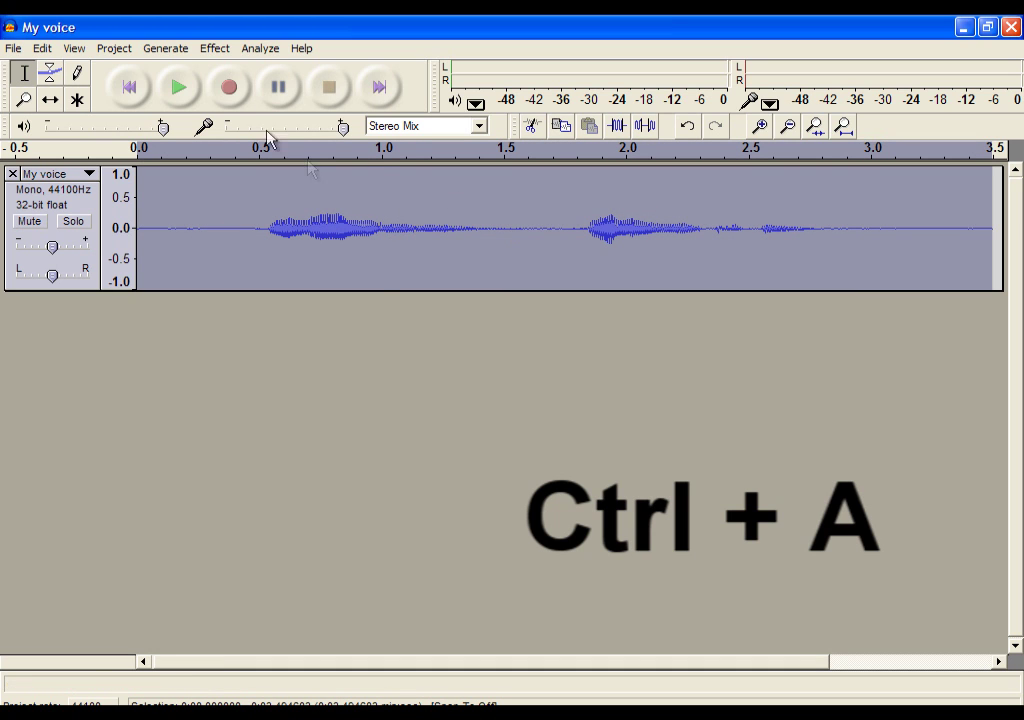
Remove noise from the whole track at a gentler level after previewing, then play the result
{"action": "left_click", "coordinate": [217, 48]}
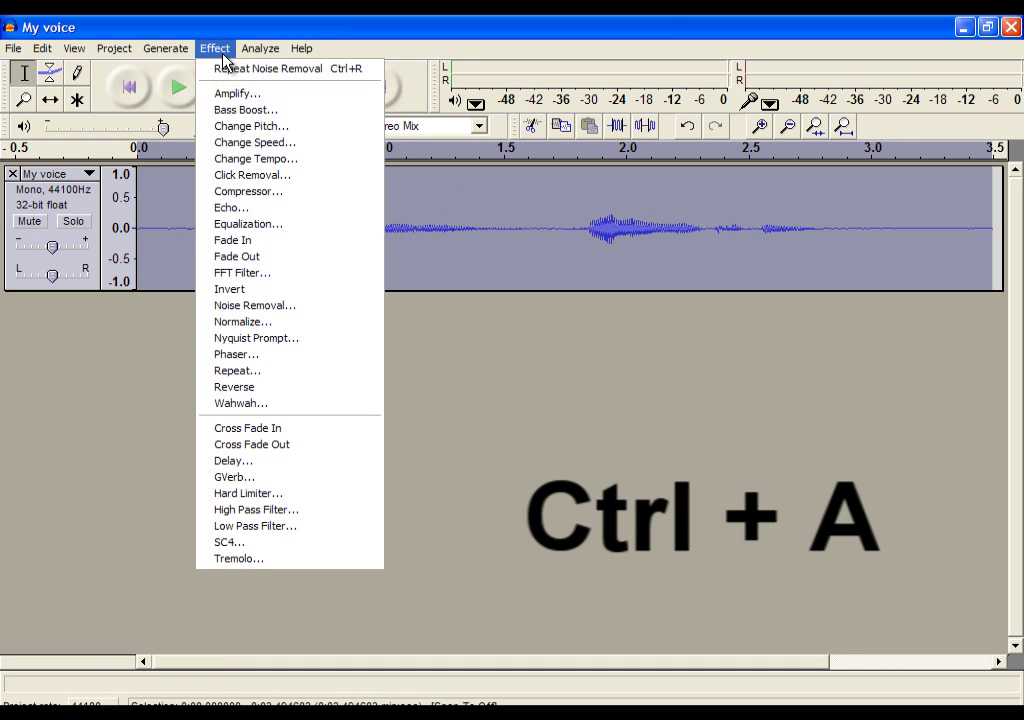
{"action": "left_click", "coordinate": [250, 305]}
{"action": "left_click", "coordinate": [452, 496]}
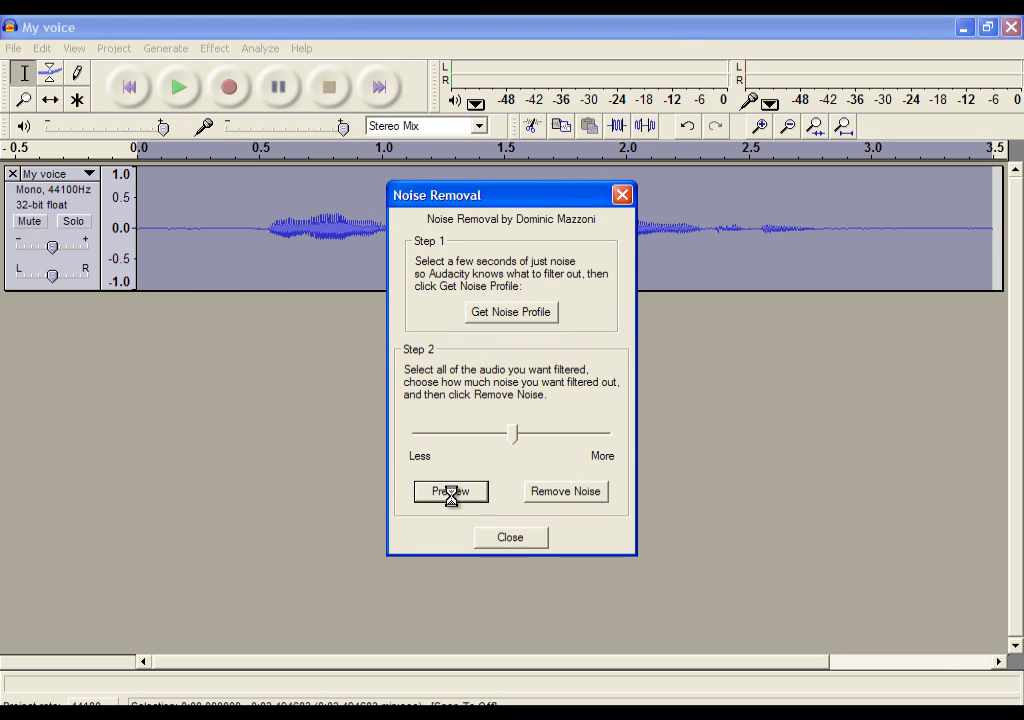
{"action": "left_click", "coordinate": [448, 440]}
{"action": "left_click", "coordinate": [440, 494]}
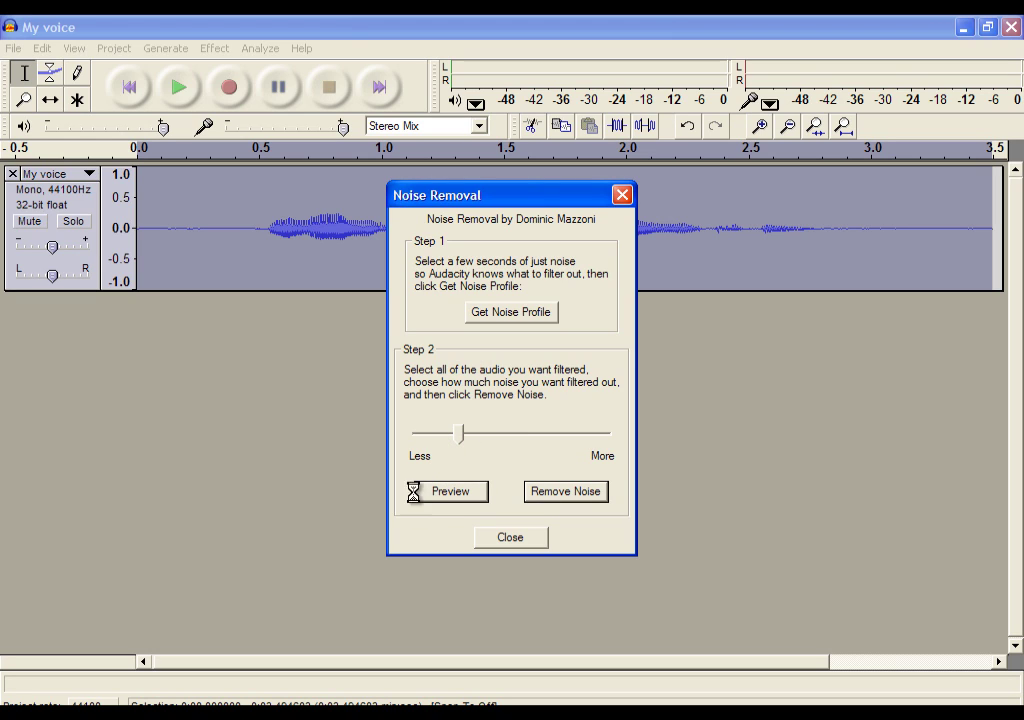
{"action": "left_click", "coordinate": [573, 497]}
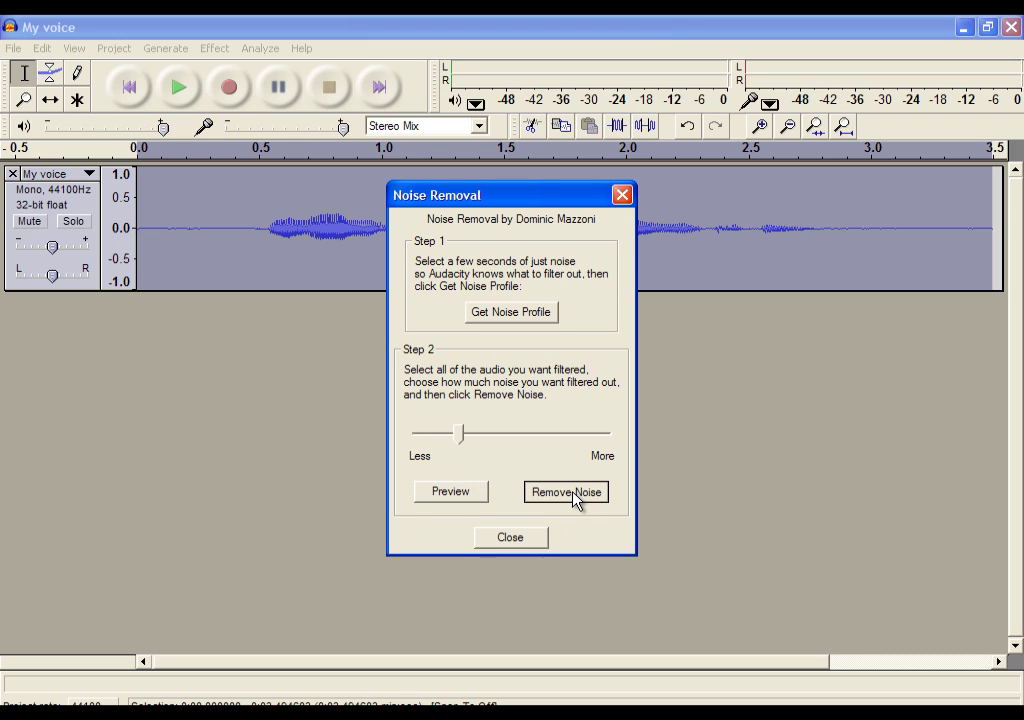
{"action": "left_click", "coordinate": [575, 497]}
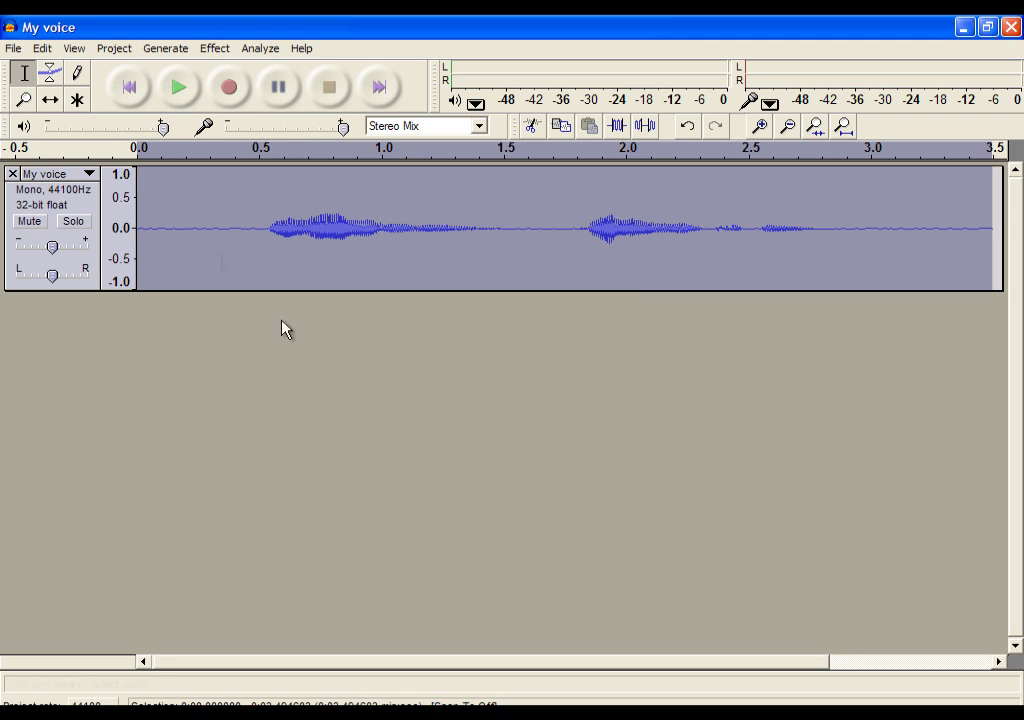
{"action": "left_click", "coordinate": [141, 227]}
{"action": "left_click", "coordinate": [187, 95]}
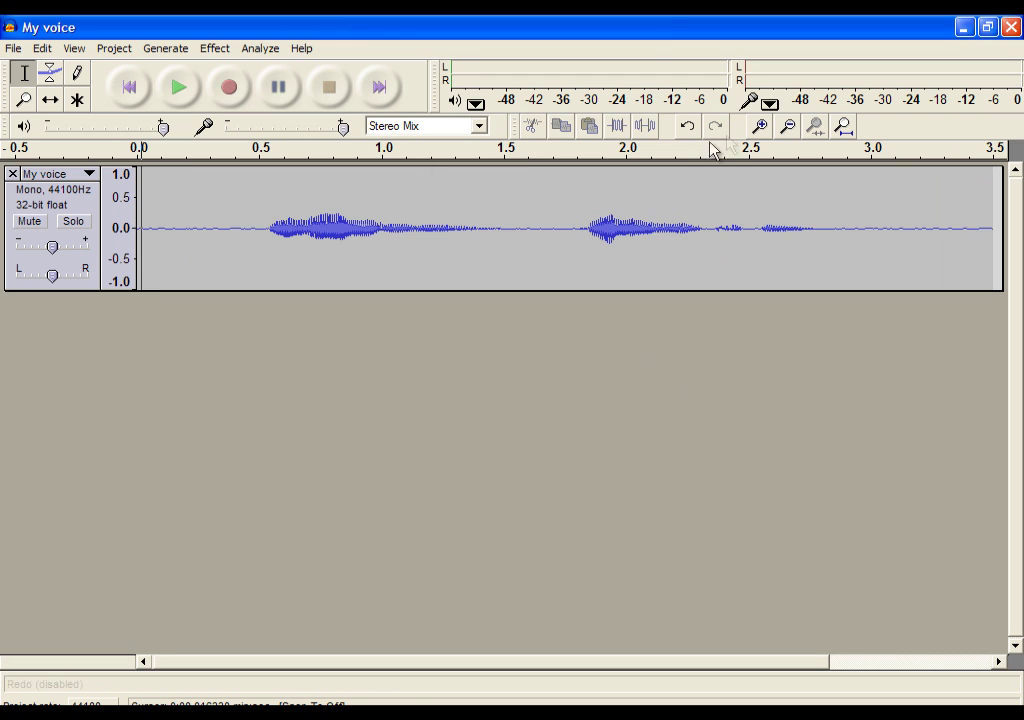
Zoom out and drag-select the whole cleaned voice clip
{"action": "double_click", "coordinate": [788, 126]}
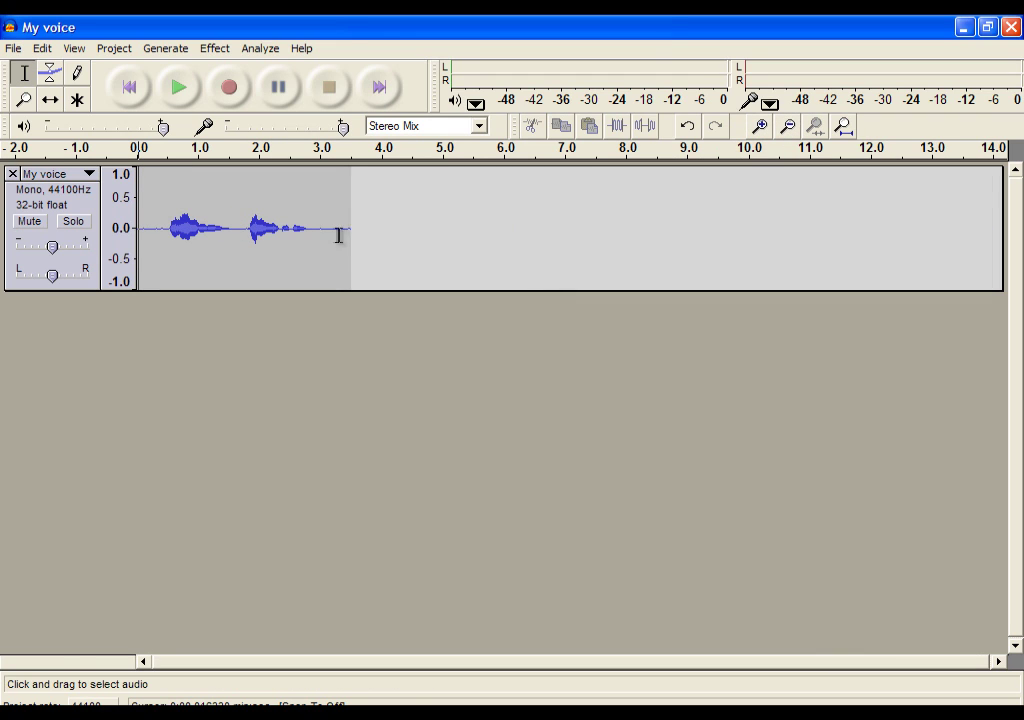
{"action": "left_click_drag", "start_coordinate": [340, 236], "coordinate": [144, 214]}
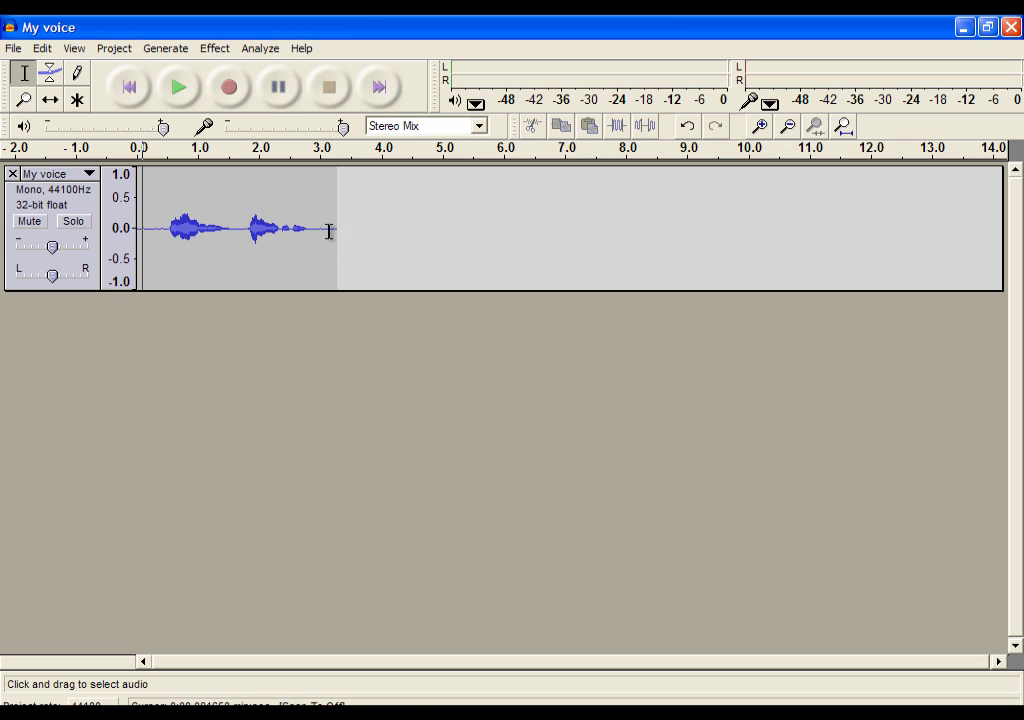
{"action": "left_click_drag", "start_coordinate": [337, 229], "coordinate": [137, 226]}
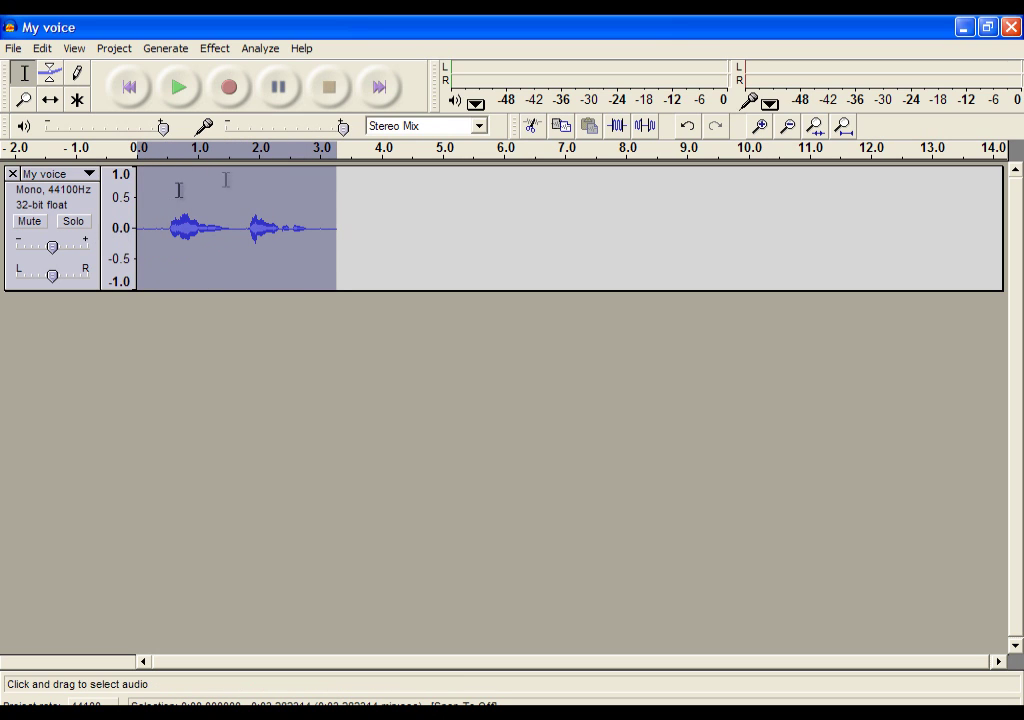
Raise the clip's pitch by 60 percent with Change Pitch, previewing before applying
{"action": "left_click", "coordinate": [221, 50]}
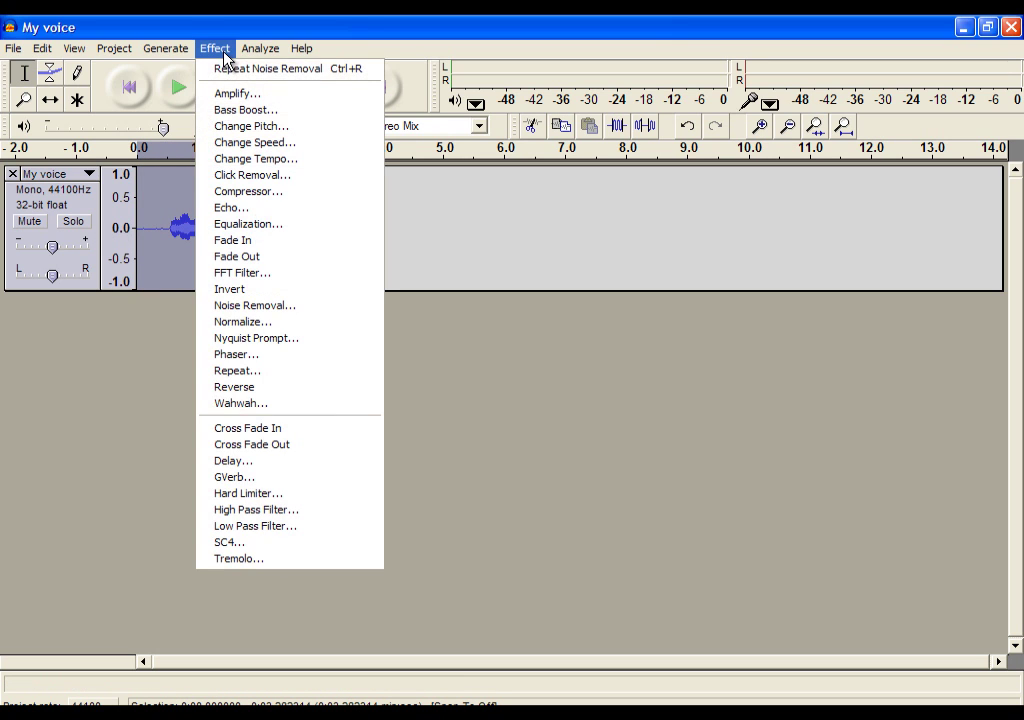
{"action": "left_click", "coordinate": [258, 133]}
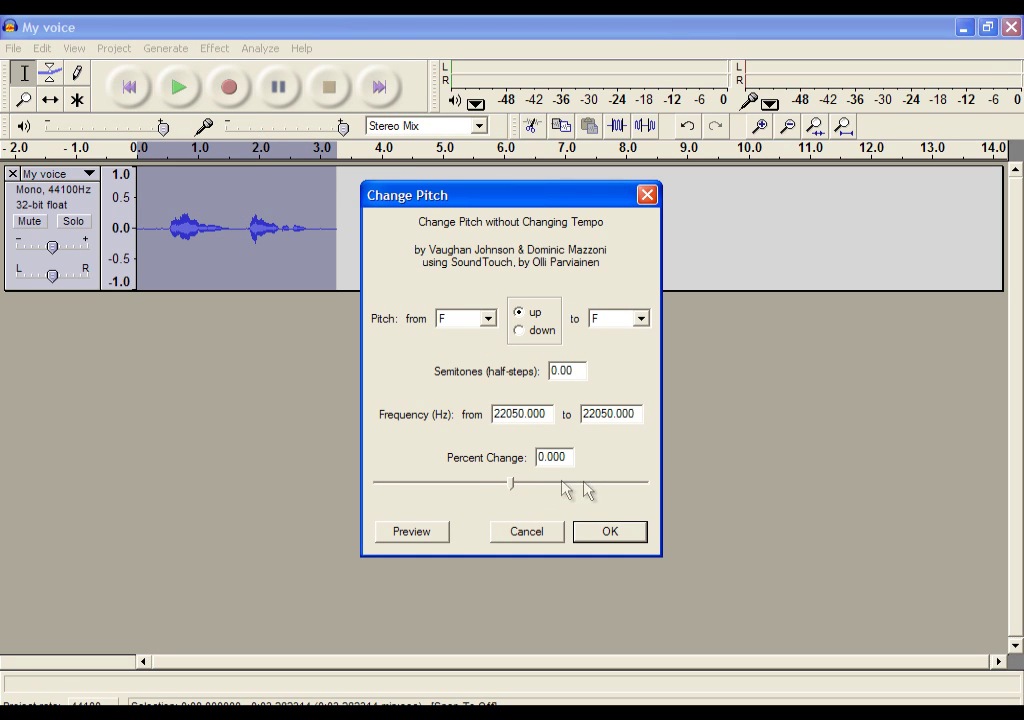
{"action": "left_click_drag", "start_coordinate": [516, 489], "coordinate": [547, 492]}
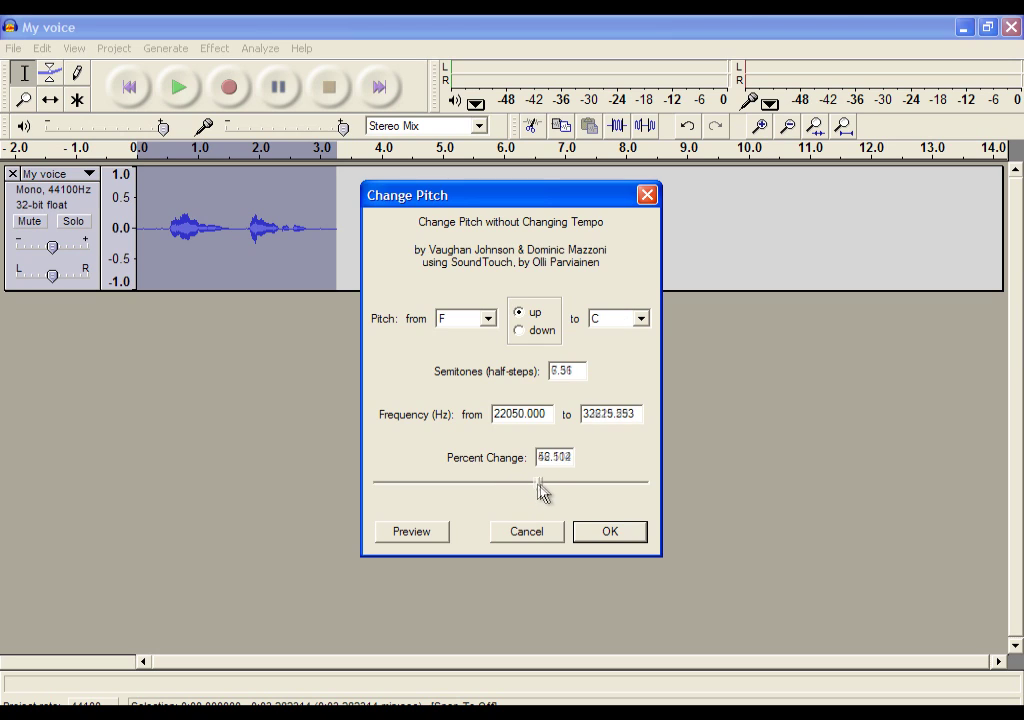
{"action": "left_click_drag", "start_coordinate": [575, 457], "coordinate": [426, 453]}
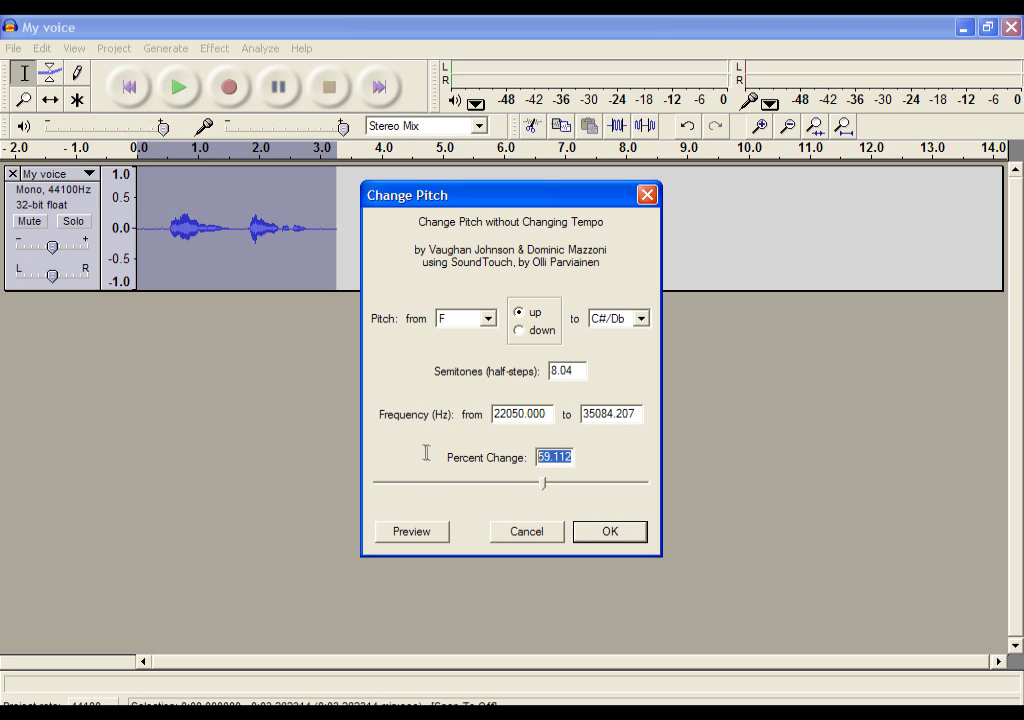
{"action": "type", "text": "60"}
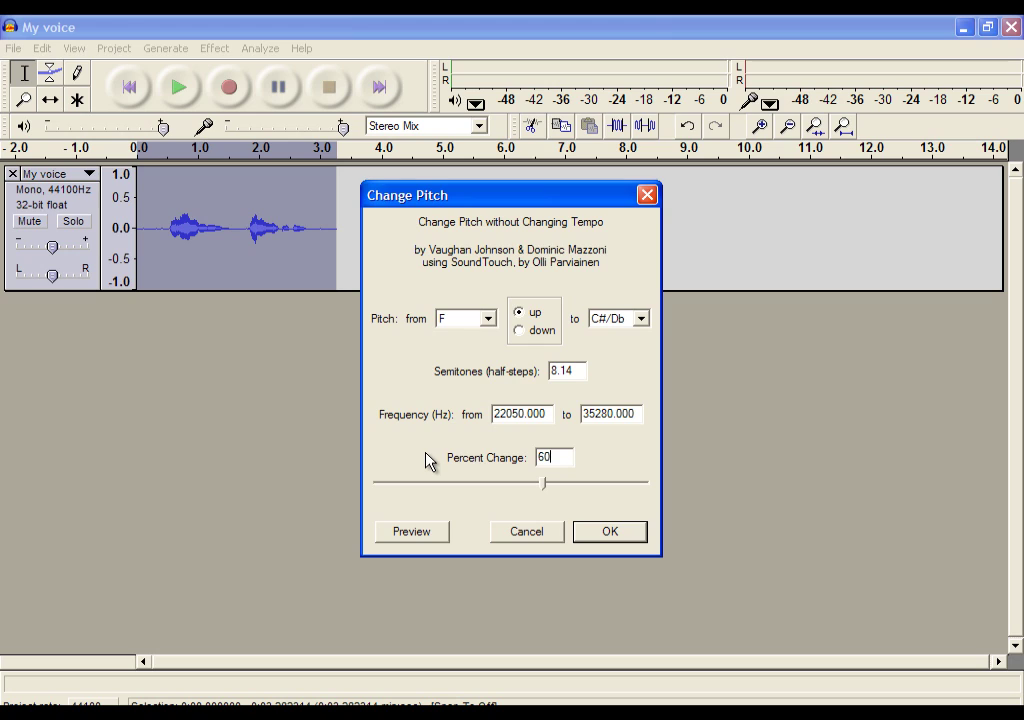
{"action": "left_click", "coordinate": [411, 529]}
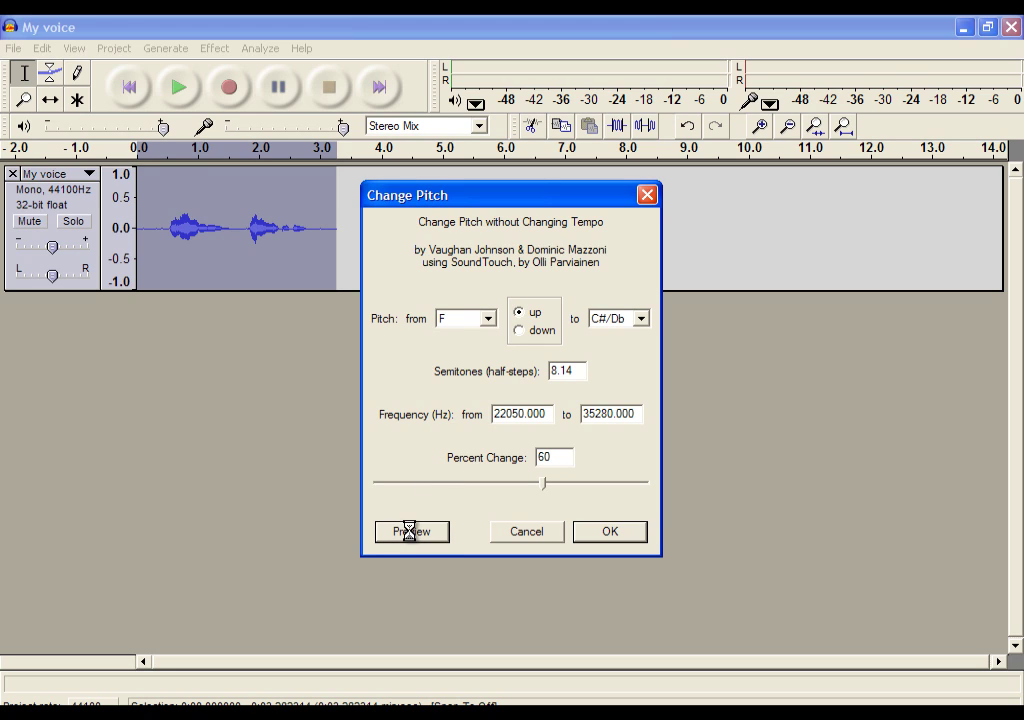
{"action": "left_click", "coordinate": [610, 536]}
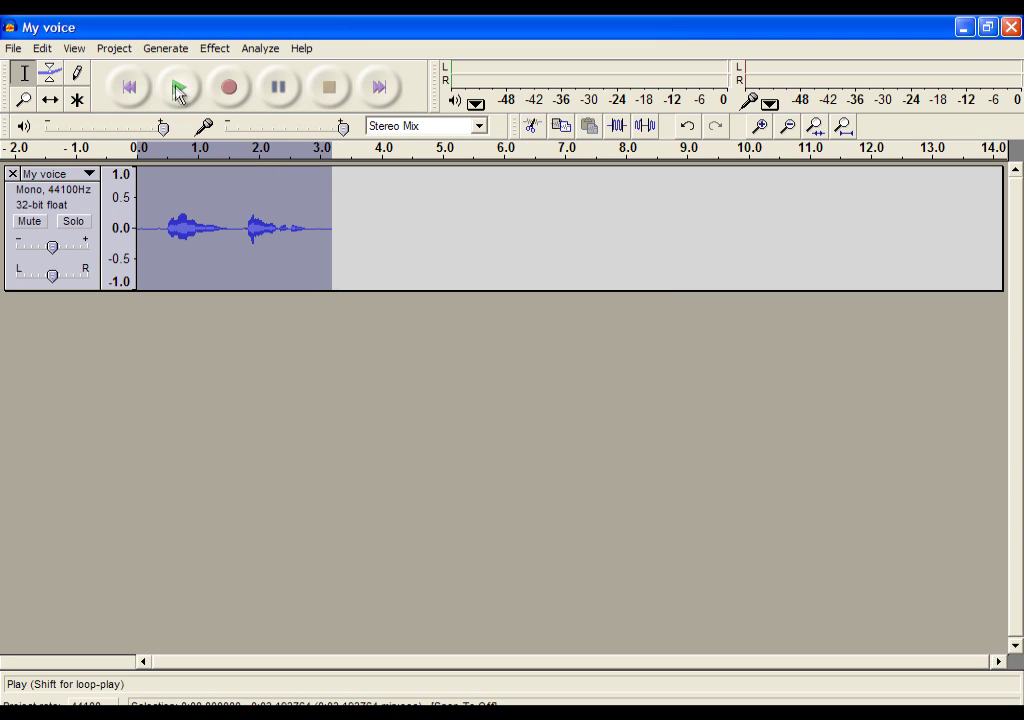
{"action": "left_click", "coordinate": [178, 88]}
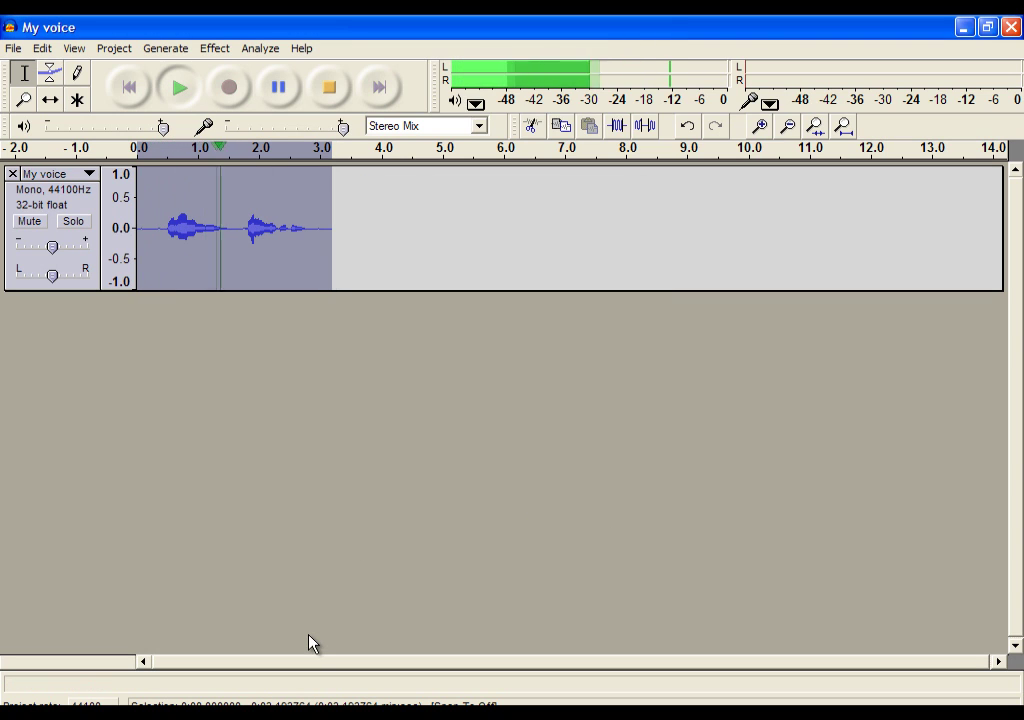